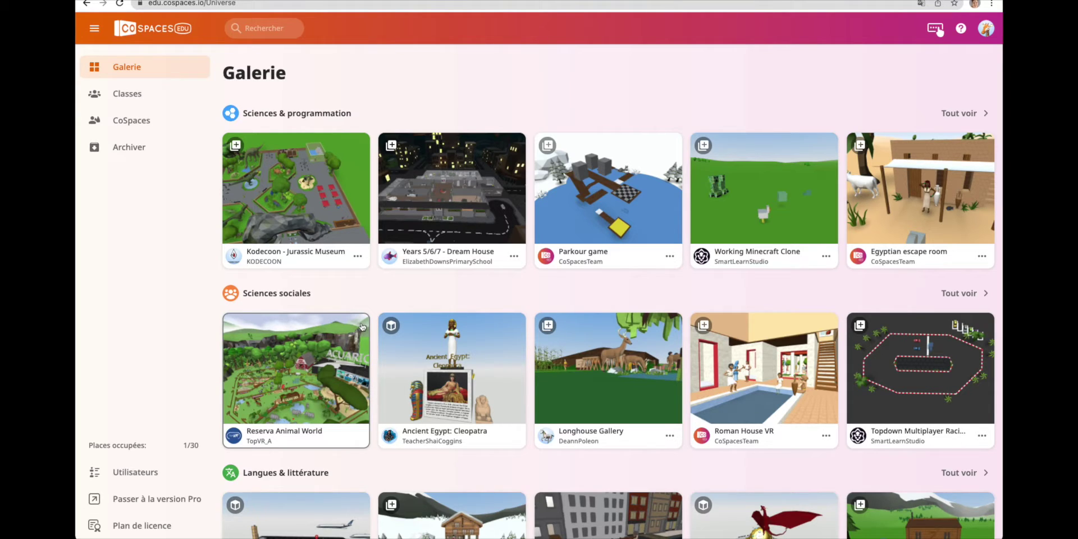
Open the options menu of the gallery project Kodecoon - Jurassic Museum.
left_click(358, 257)
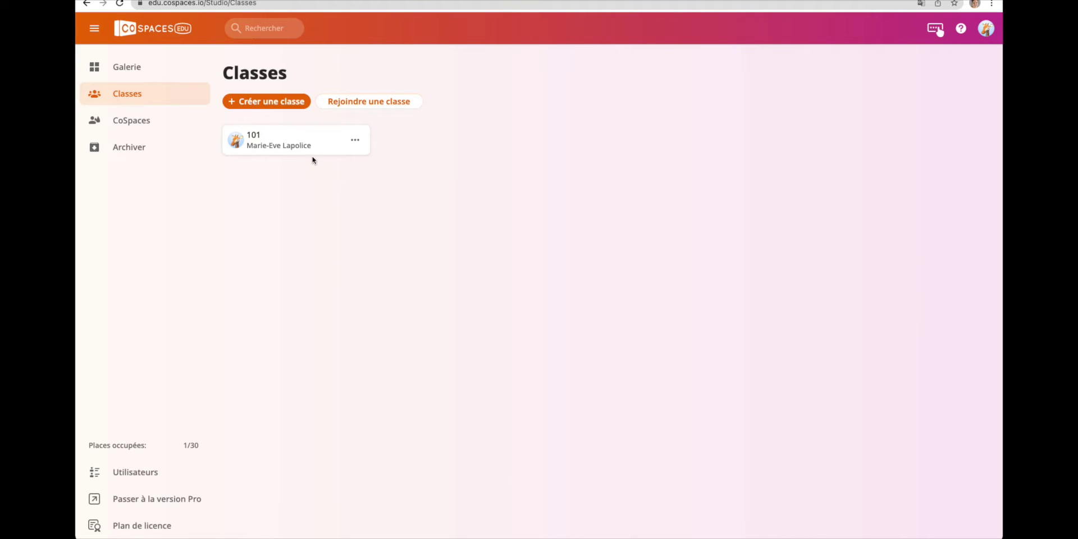
Try to create a second class named 102.
left_click(270, 104)
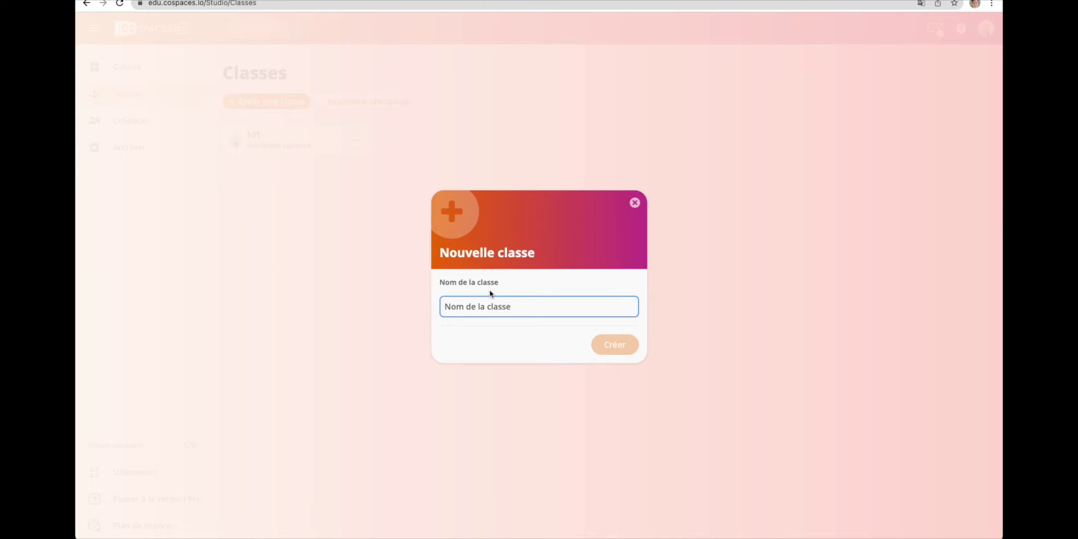
type("102")
key("Return")
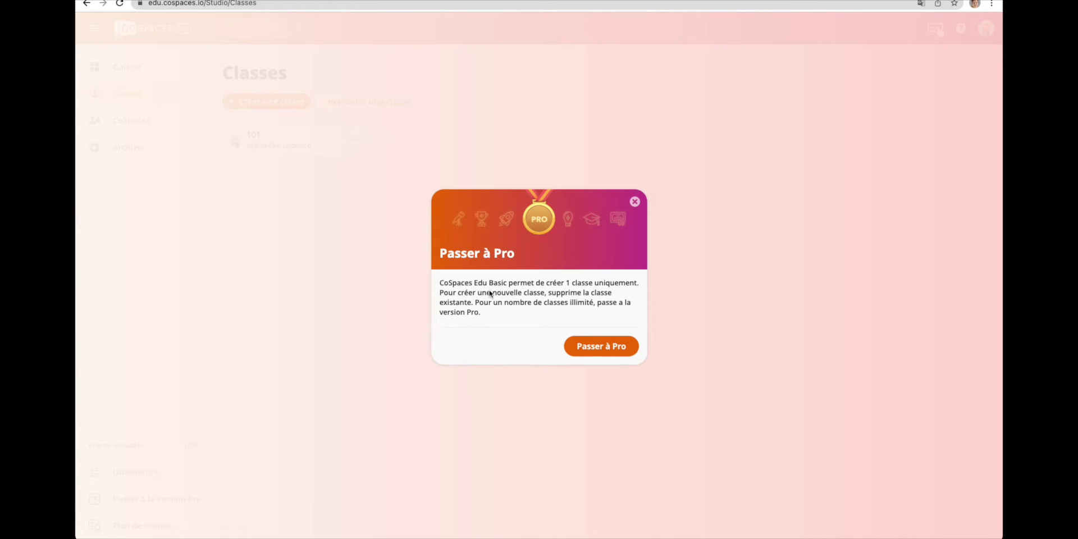
Dismiss the Pro upgrade notice, try joining a class, then show class 101's options.
left_click(382, 99)
left_click(382, 99)
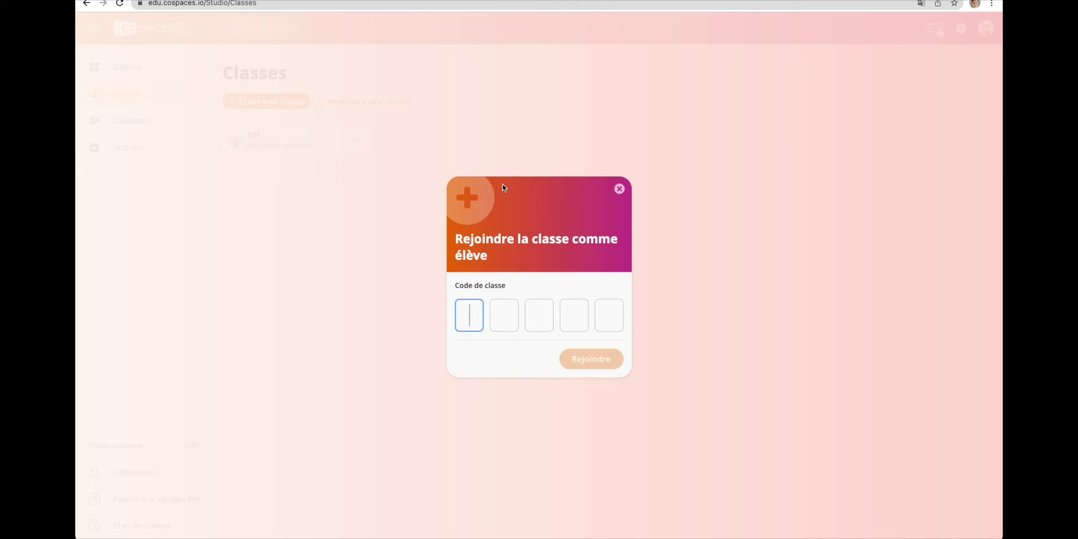
left_click(354, 141)
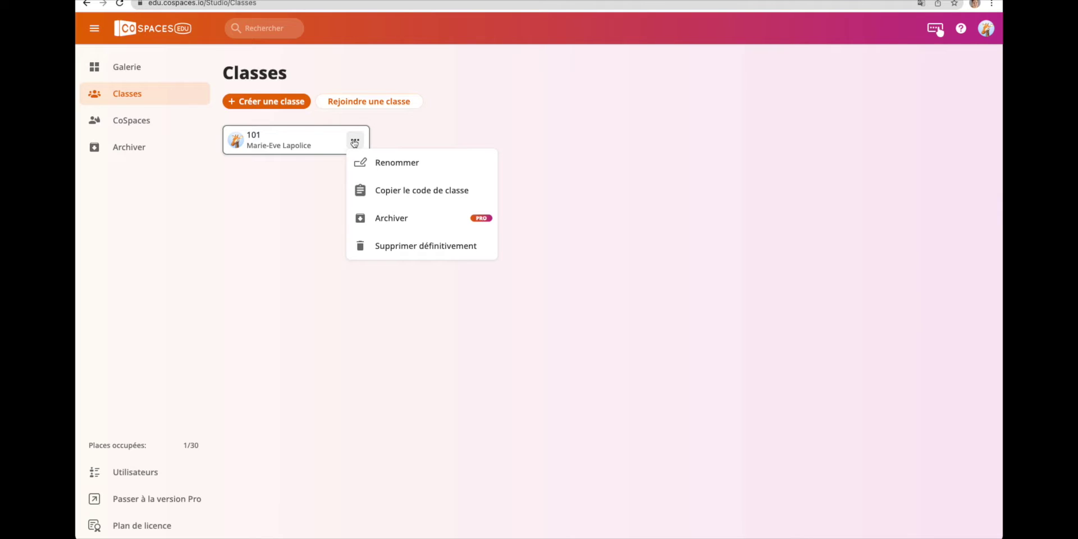
In class 101, create an exercise shared with student groups, then try adding another.
left_click(354, 141)
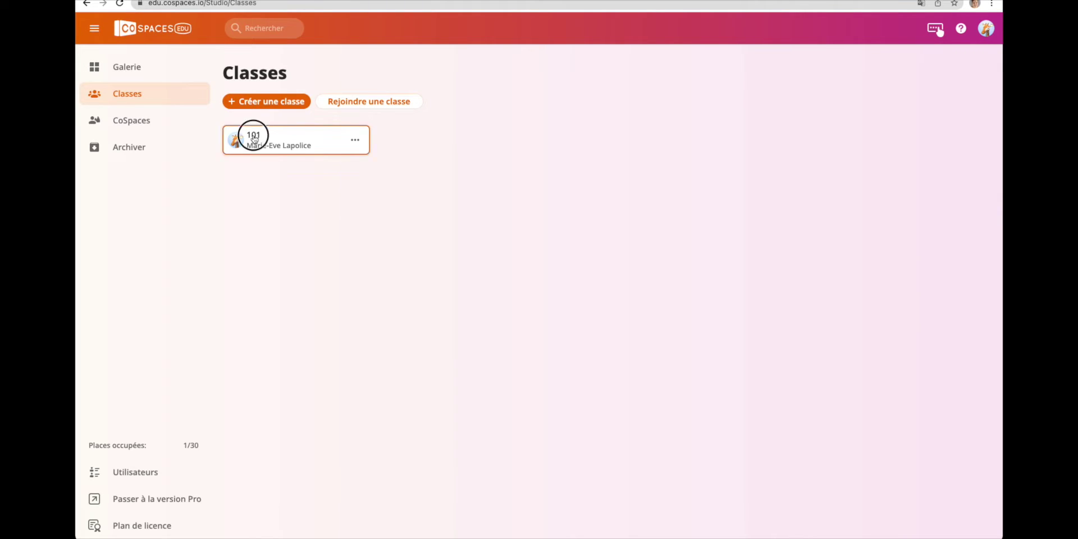
left_click(252, 137)
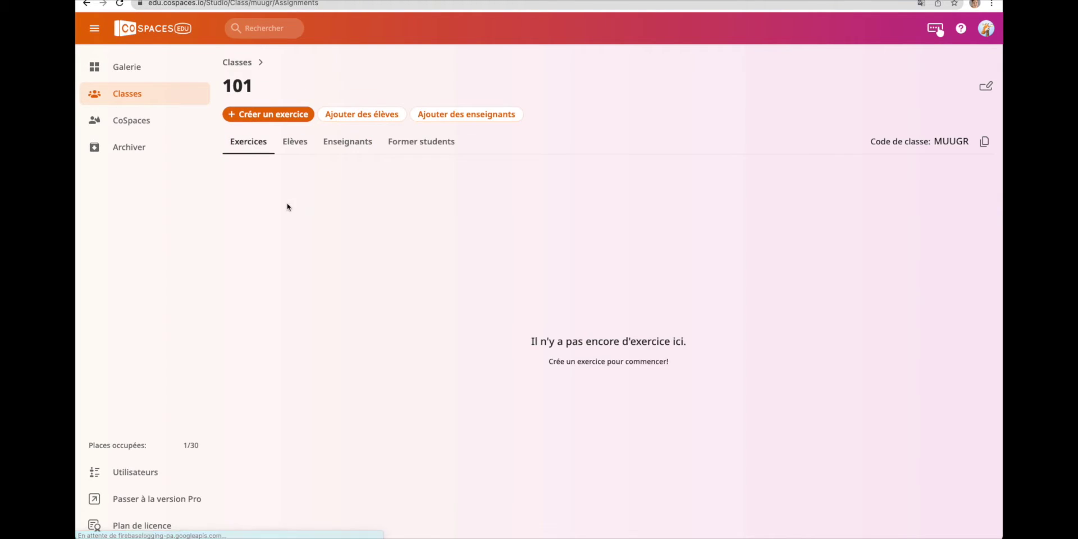
left_click(274, 116)
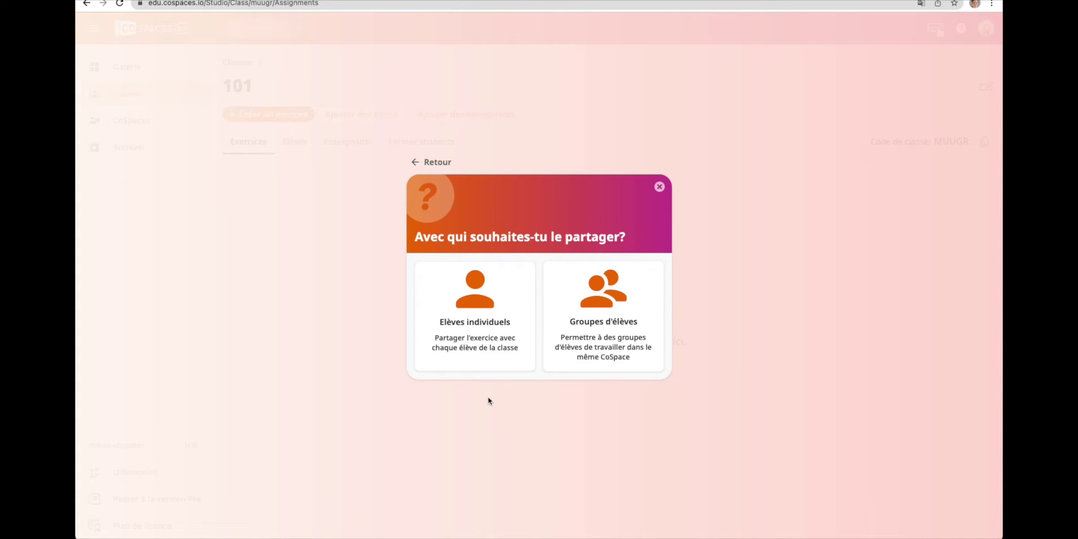
left_click(588, 347)
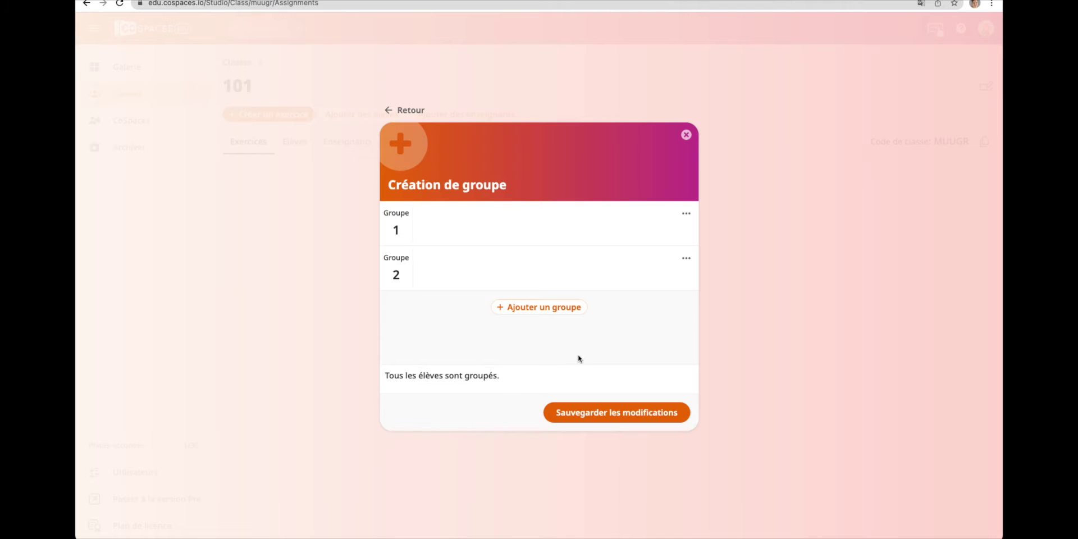
left_click(257, 115)
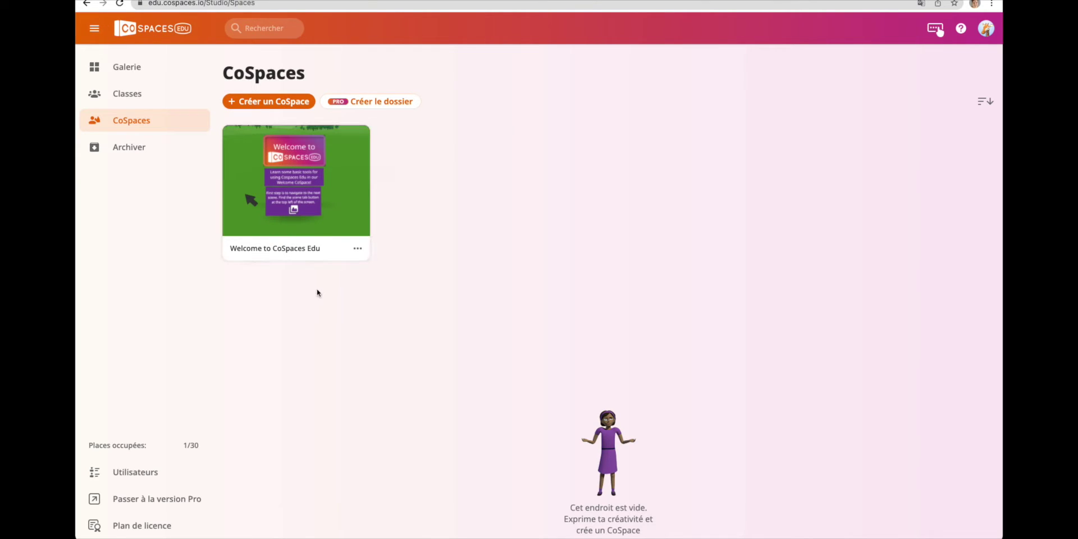
Start a new CoSpace, compare the 360° image and MERGE Cube templates, then choose Empty scene.
left_click(262, 103)
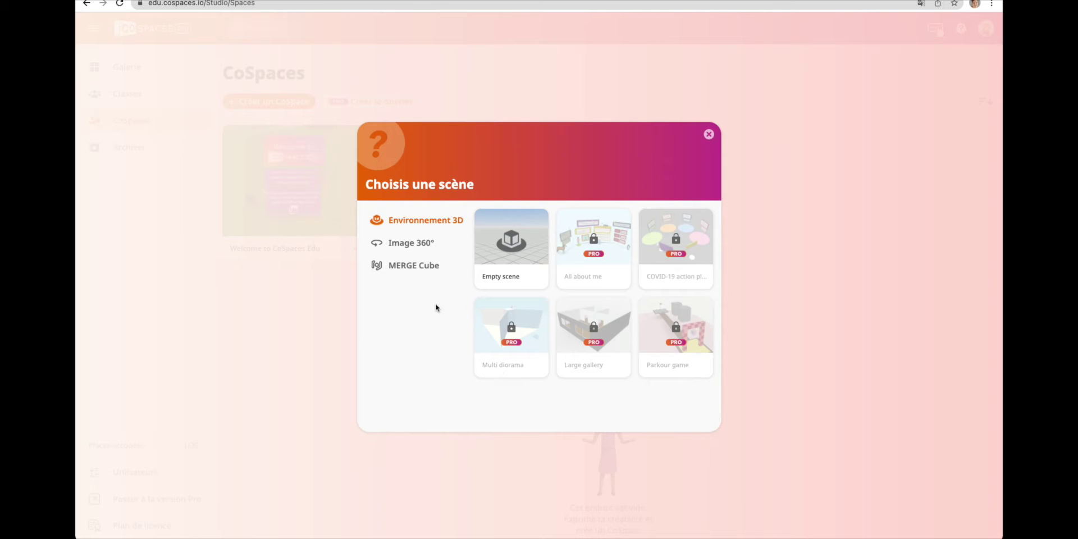
left_click(404, 244)
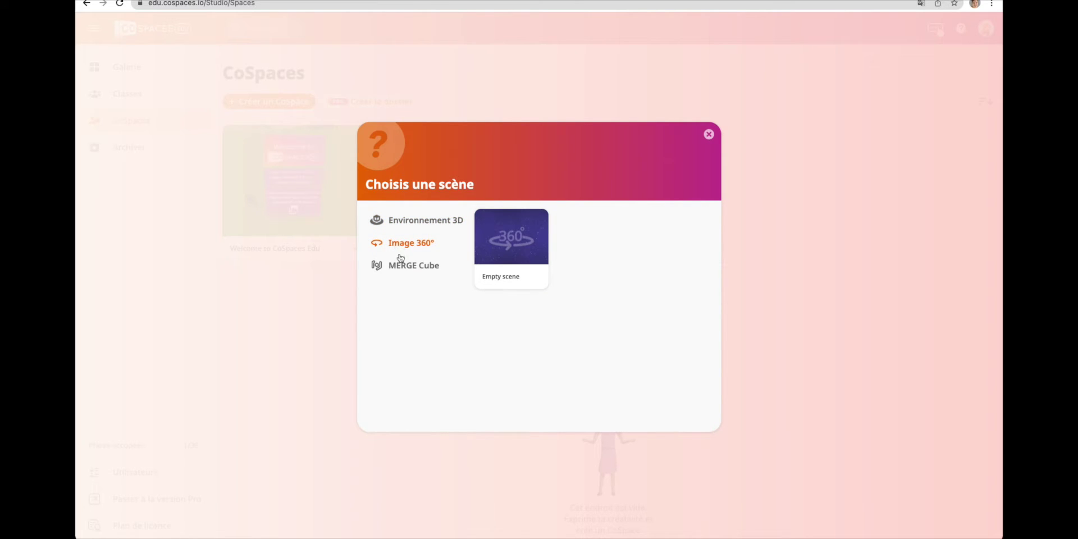
left_click(400, 266)
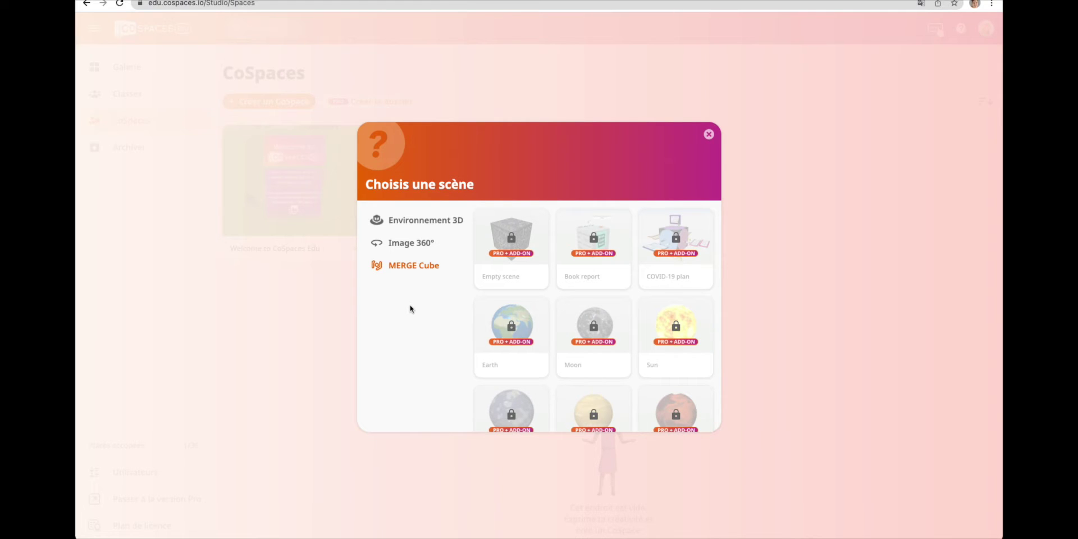
scroll(554, 333, "down", 2)
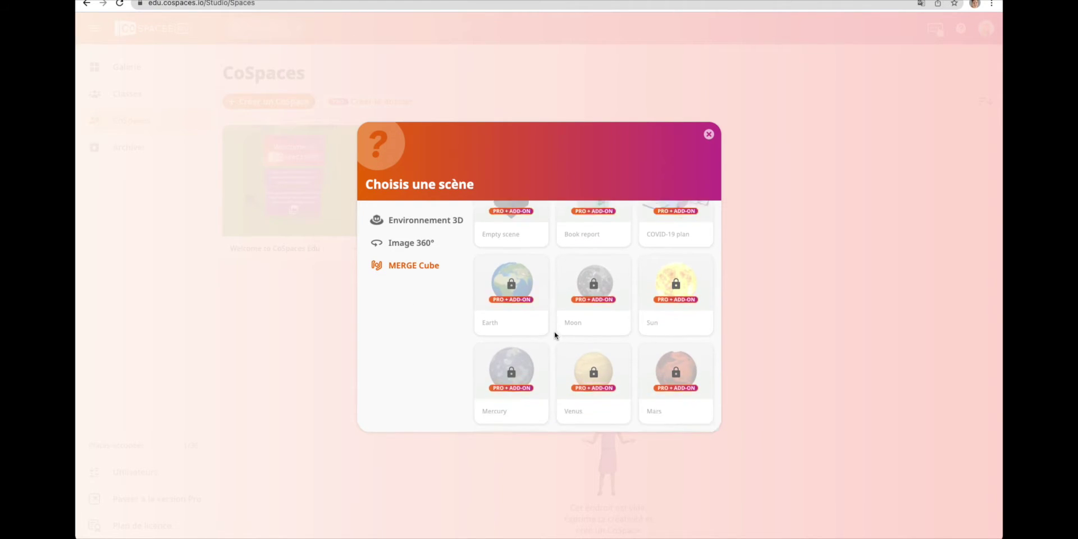
scroll(554, 335, "down", 5)
scroll(554, 335, "up", 8)
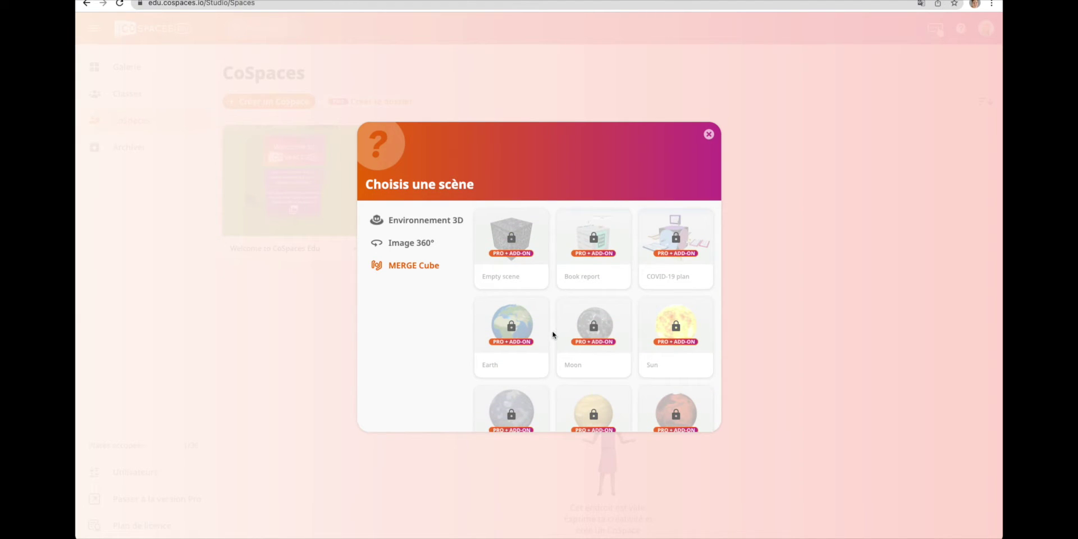
left_click(521, 247)
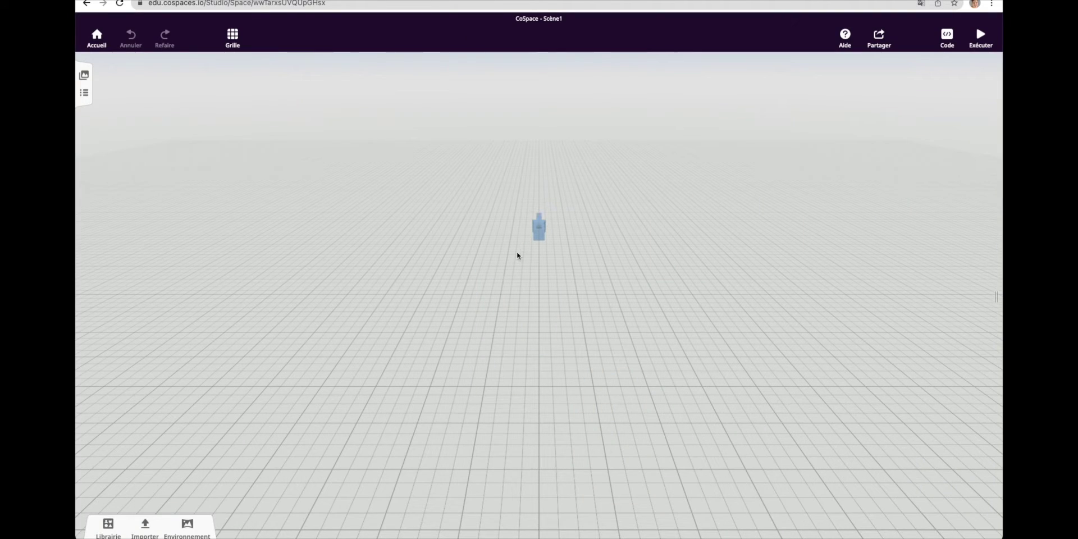
Browse the library's profession characters, transport and building shapes, then show the media import options.
left_click(108, 527)
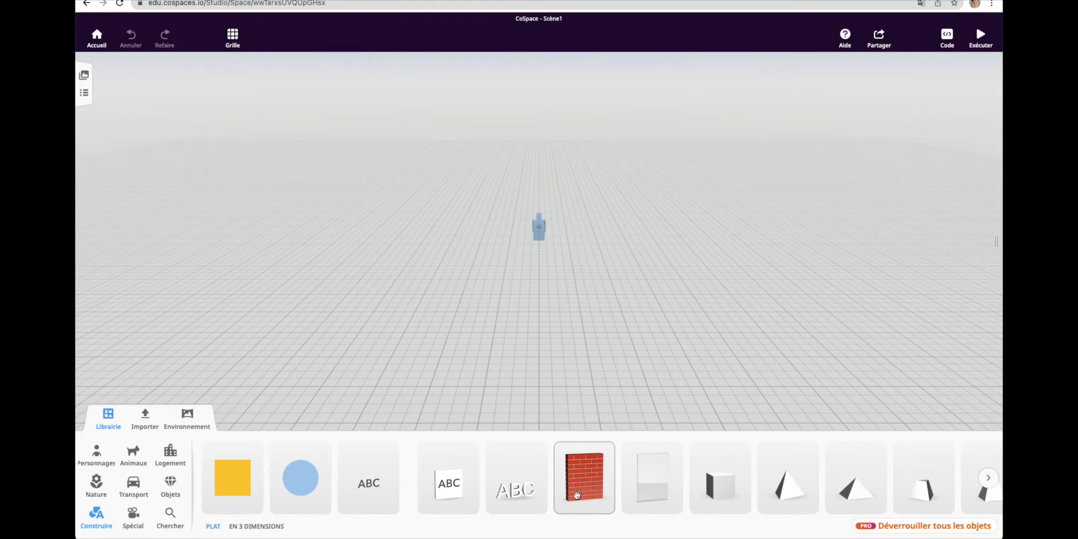
left_click(97, 455)
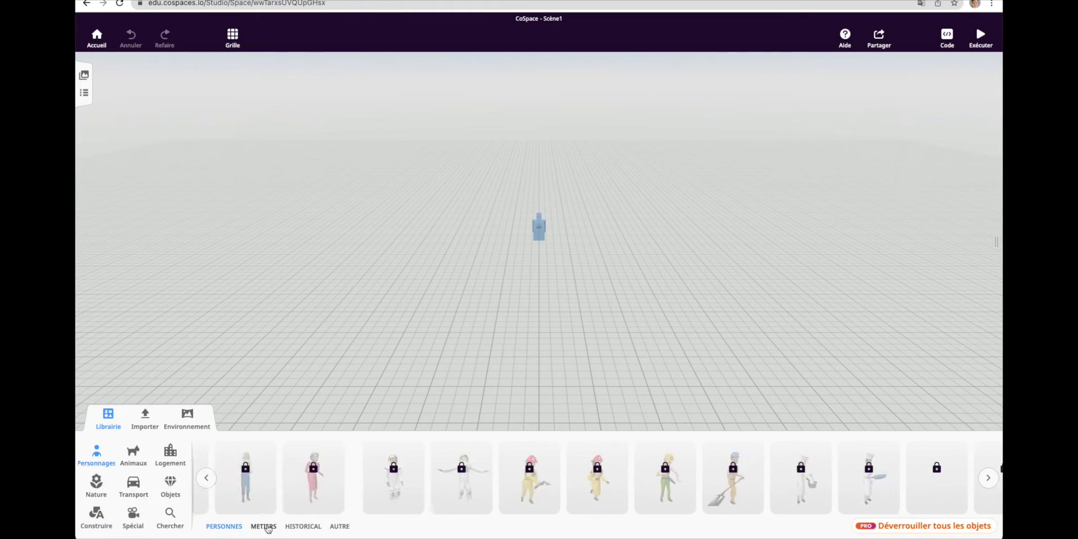
left_click(263, 526)
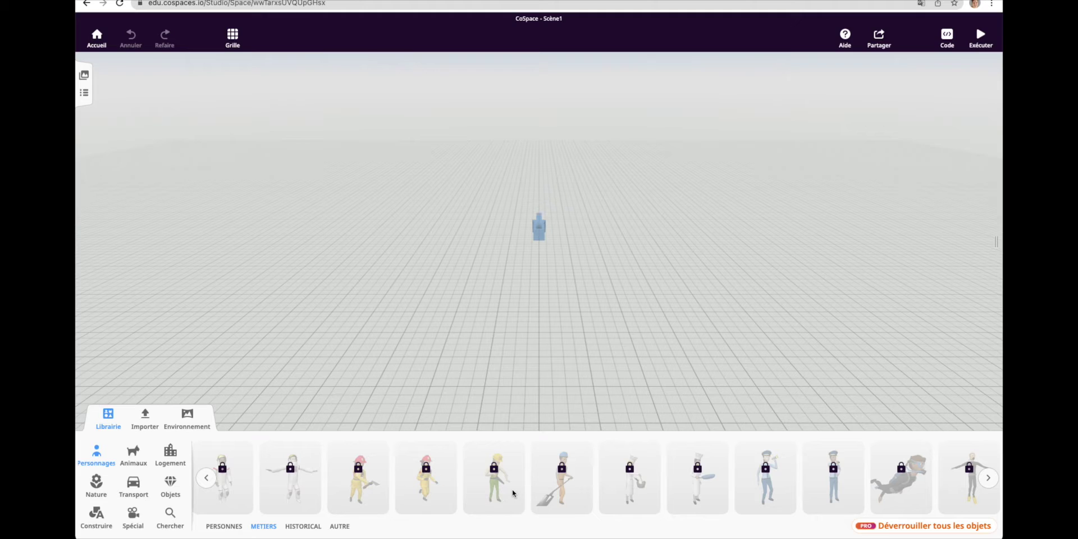
left_click(134, 483)
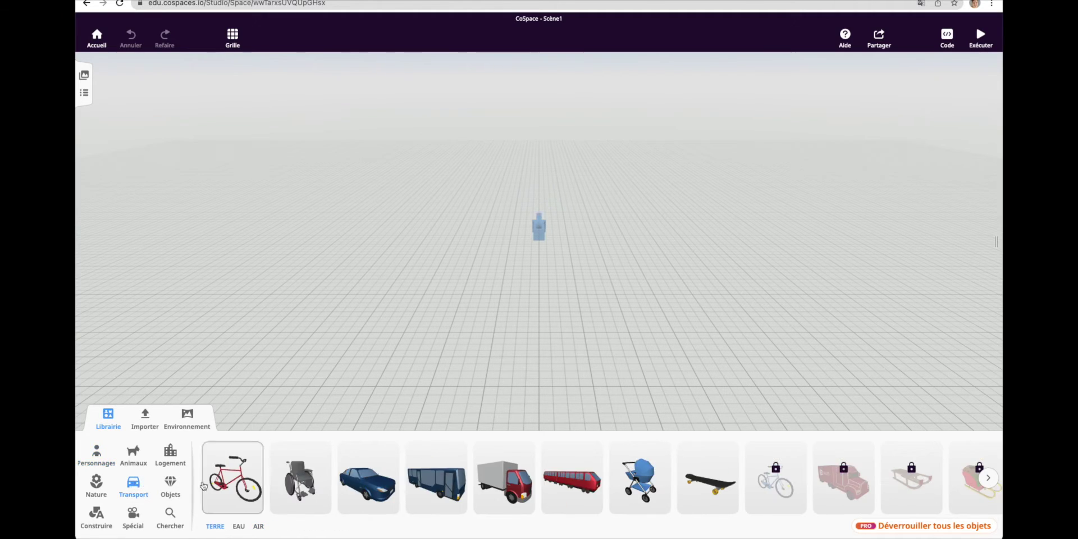
left_click(96, 515)
scroll(664, 486, "right", 10)
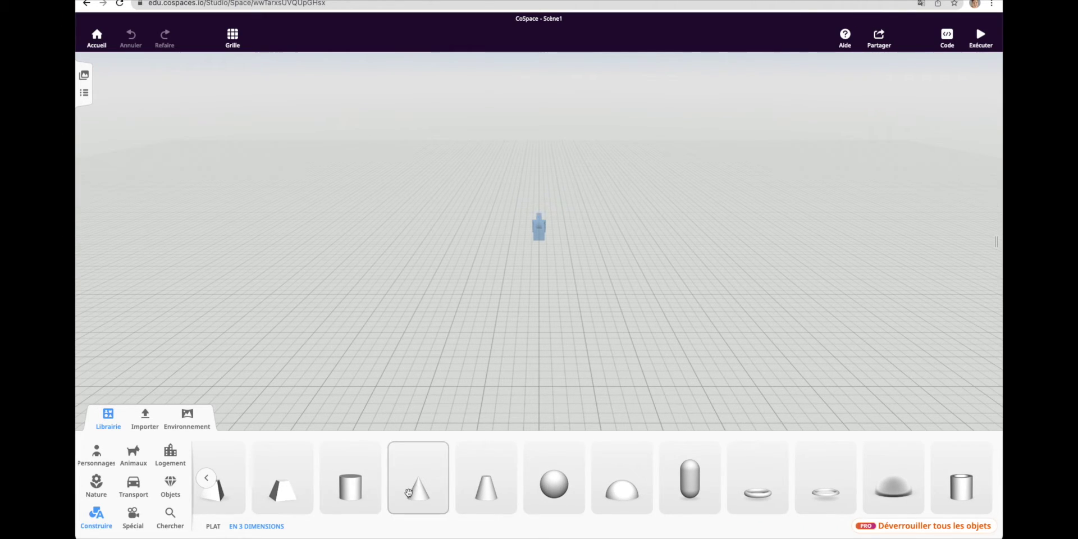
left_click(145, 418)
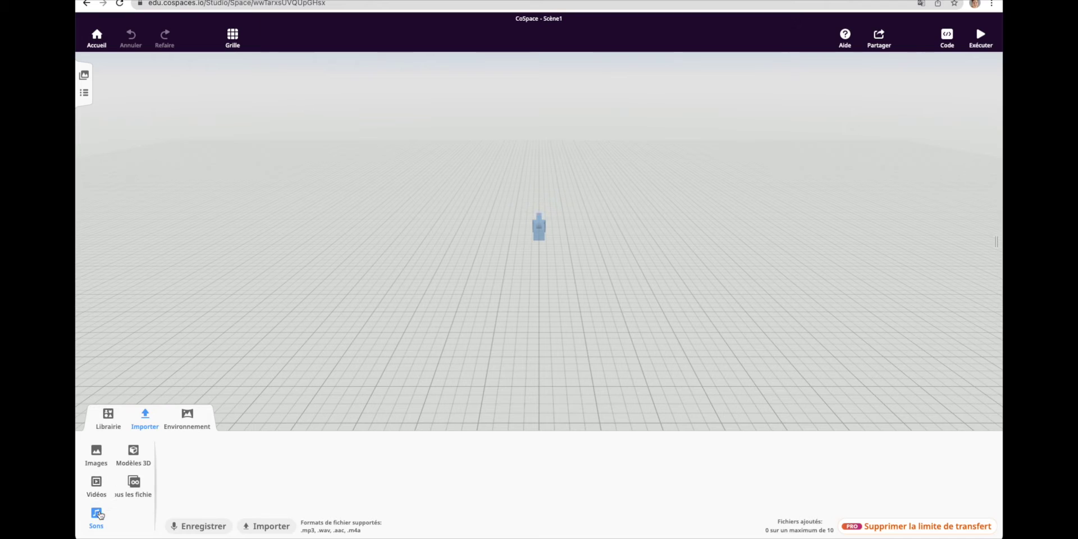
Dismiss the external-file limit notice, close the sound recorder, and show the Environment settings.
left_click(883, 528)
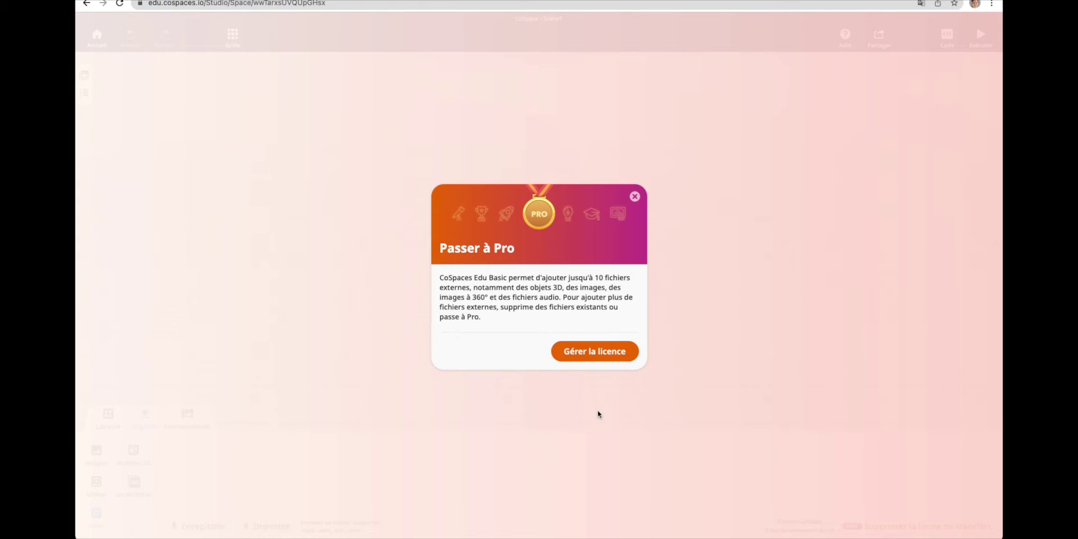
left_click(598, 413)
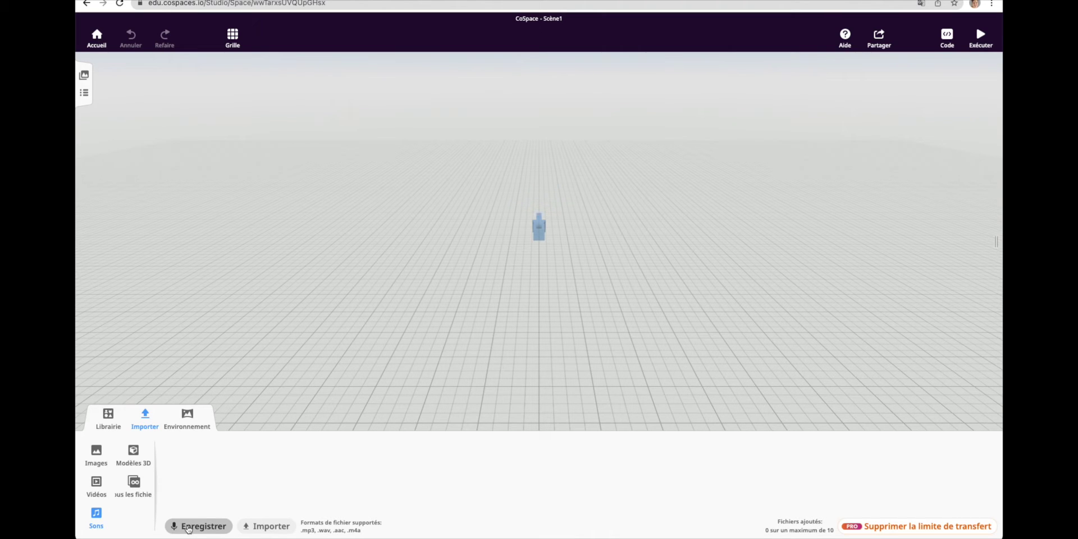
left_click(188, 526)
left_click(646, 250)
left_click(188, 418)
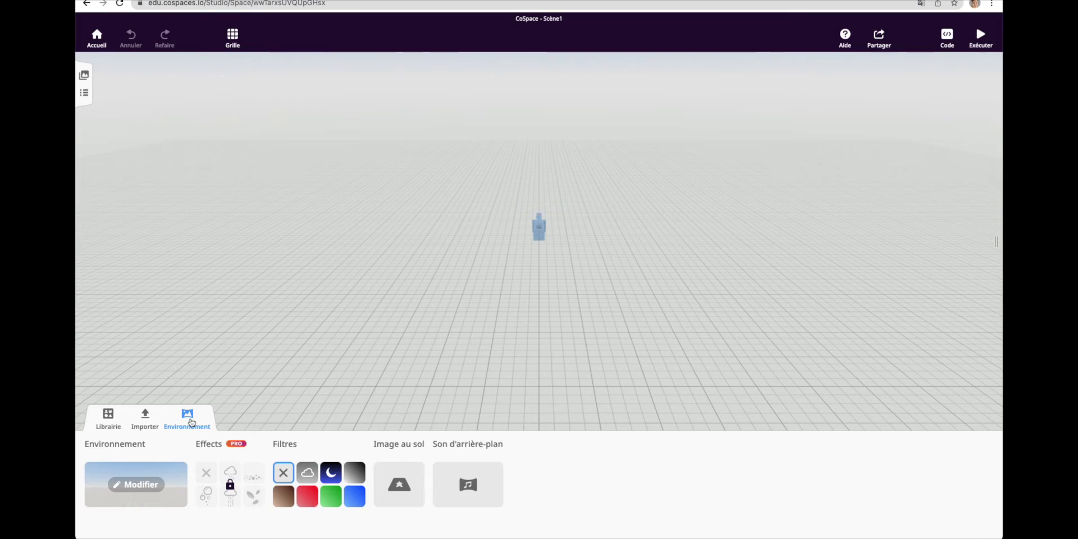
Apply the green meadow environment with the grey filter, then add a new empty scene.
left_click(133, 483)
left_click(536, 310)
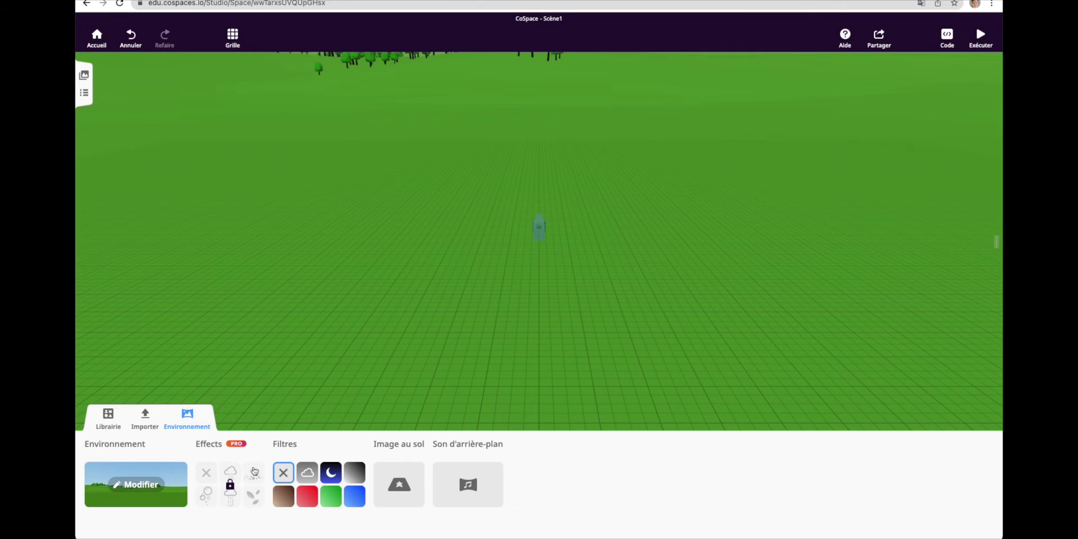
left_click(354, 472)
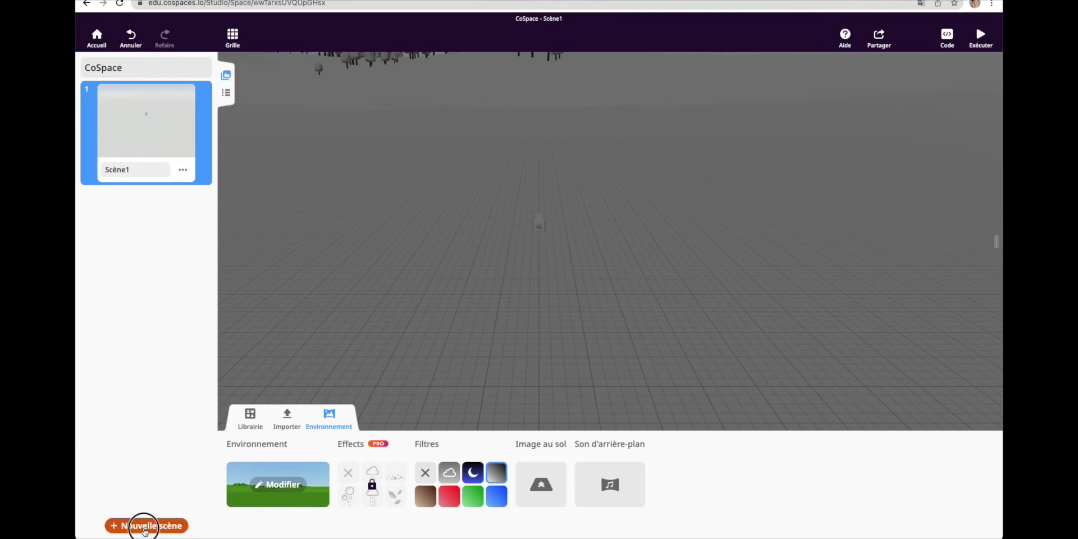
left_click(144, 525)
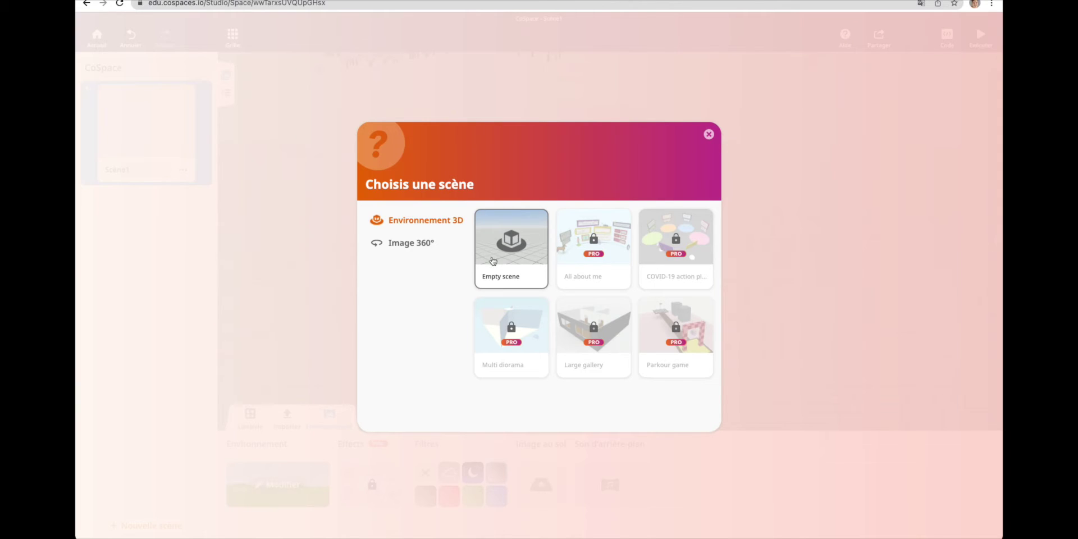
left_click(516, 281)
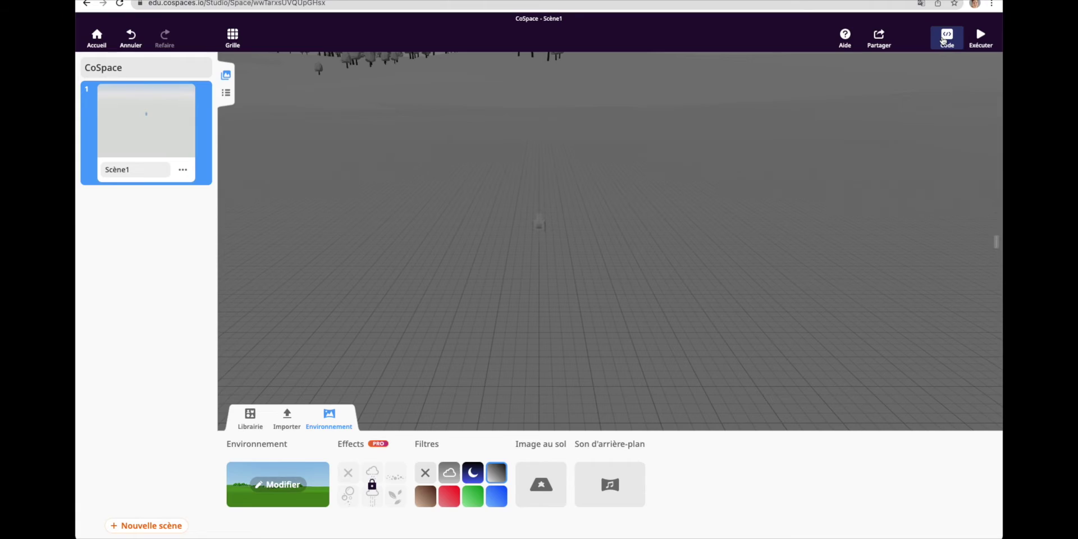
Start a basic CoBlocks script and scroll through its block palette.
left_click(943, 40)
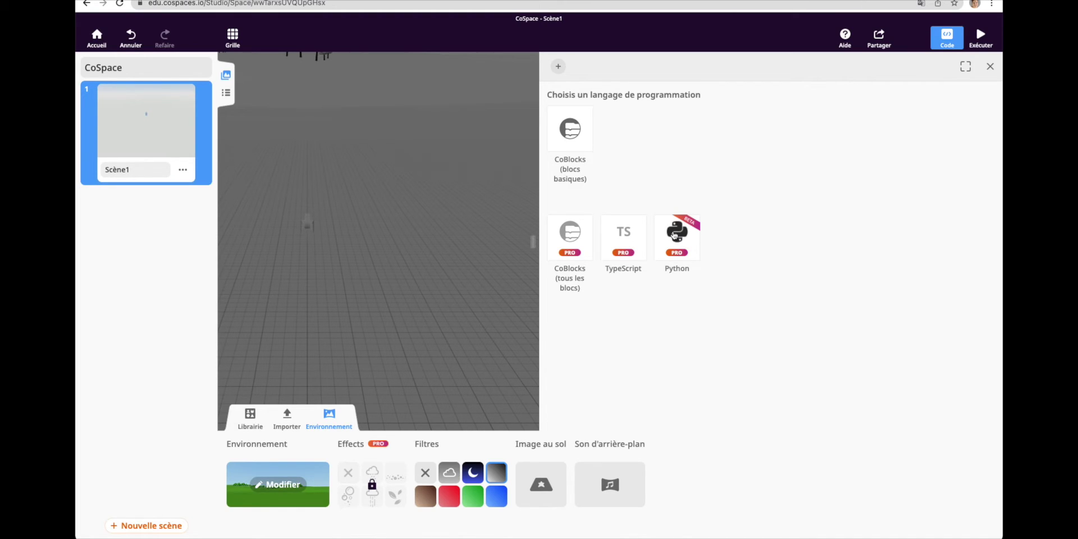
left_click(570, 129)
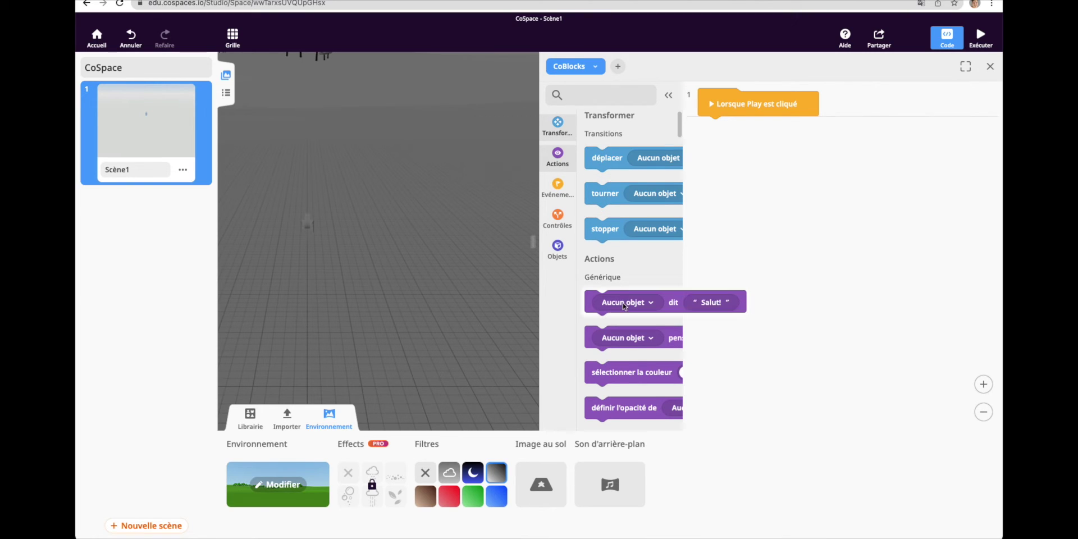
scroll(625, 307, "down", 1)
scroll(625, 307, "down", 10)
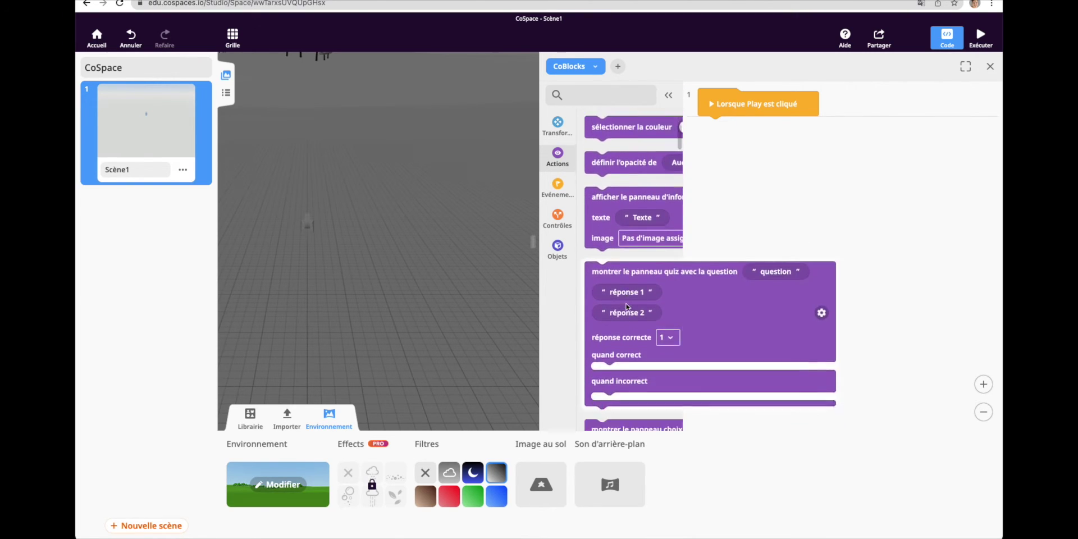
scroll(627, 306, "down", 5)
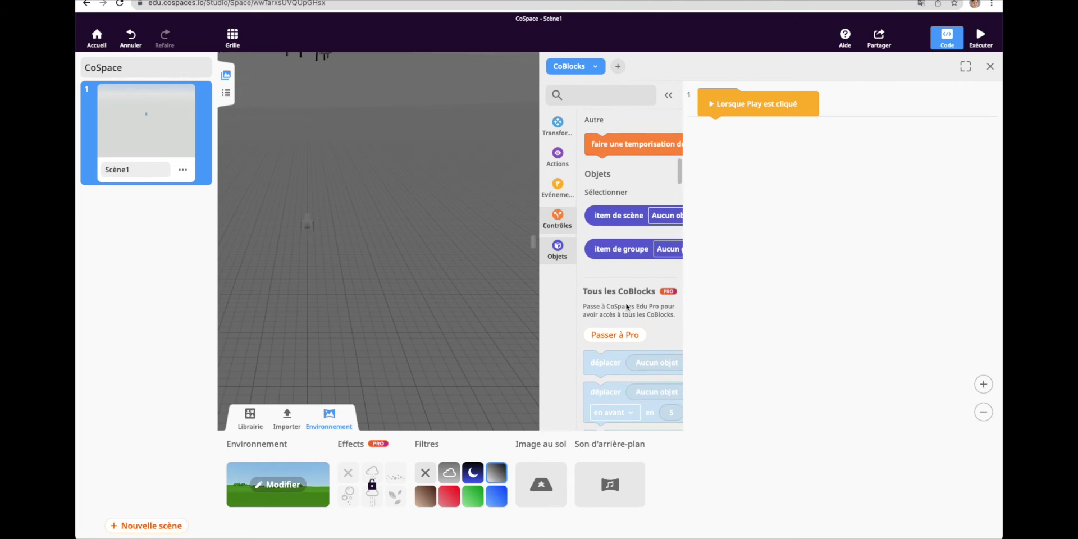
Open the CoSpace's sharing options and view the privacy choices.
left_click(878, 37)
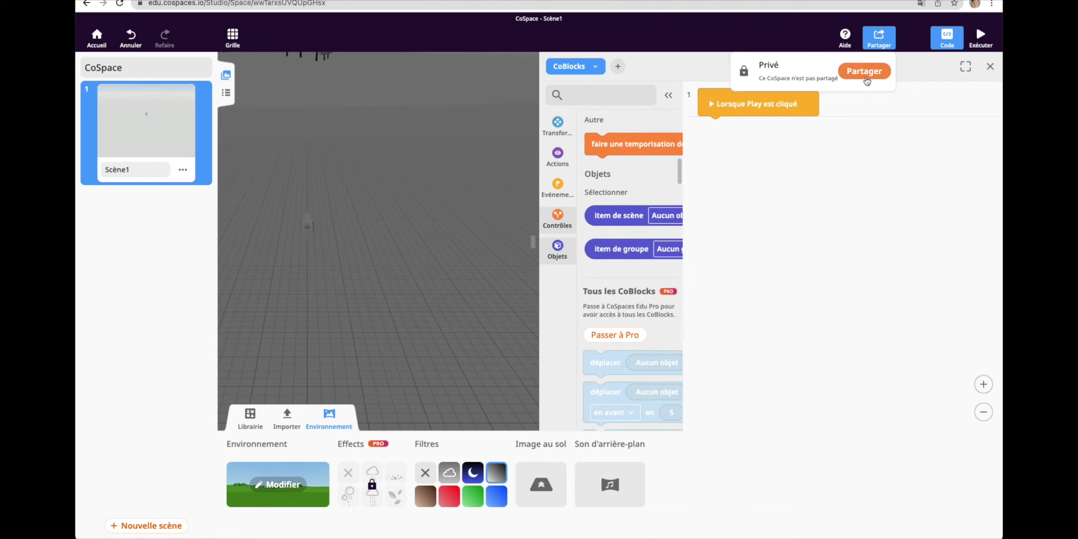
left_click(864, 74)
left_click(632, 254)
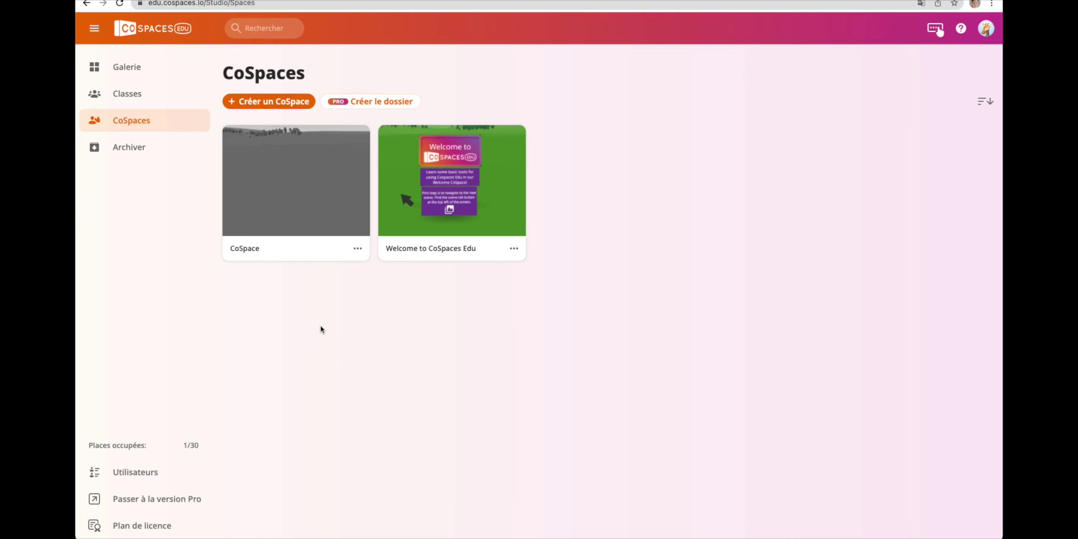
After hitting the two-CoSpace limit, permanently delete the CoSpace and show the Pro upgrade options.
left_click(267, 101)
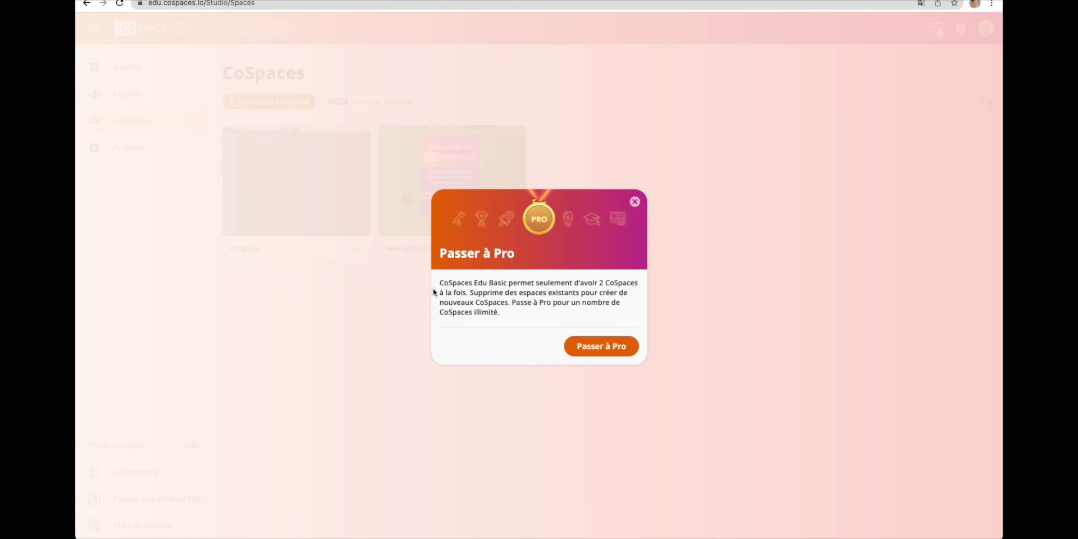
left_click(635, 201)
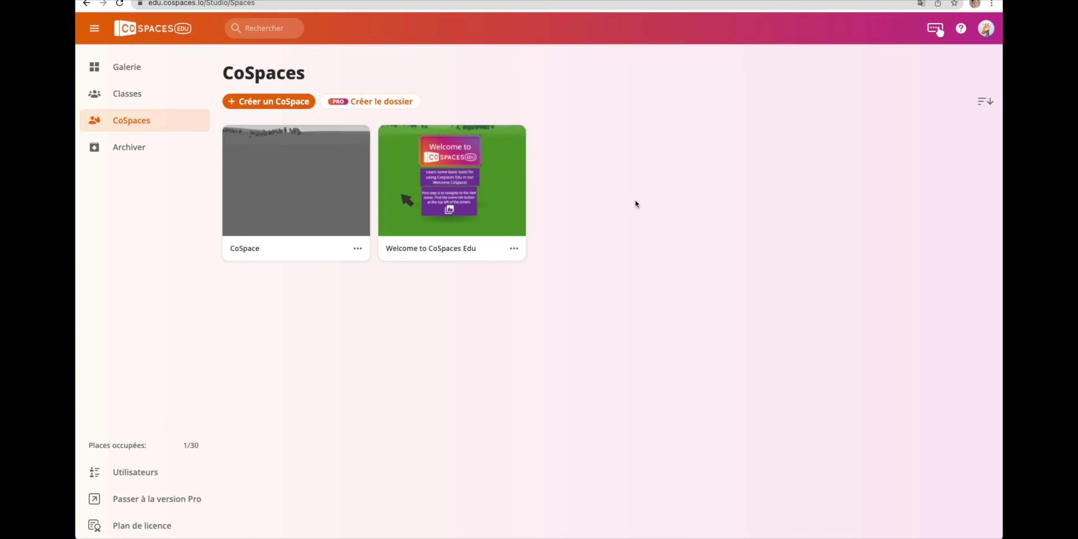
left_click(357, 248)
left_click(419, 411)
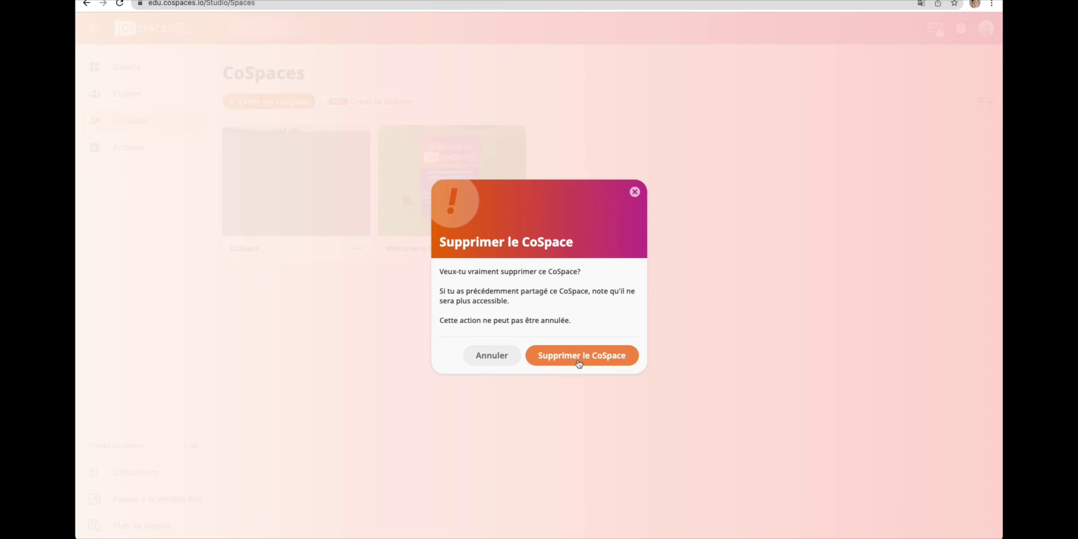
left_click(578, 361)
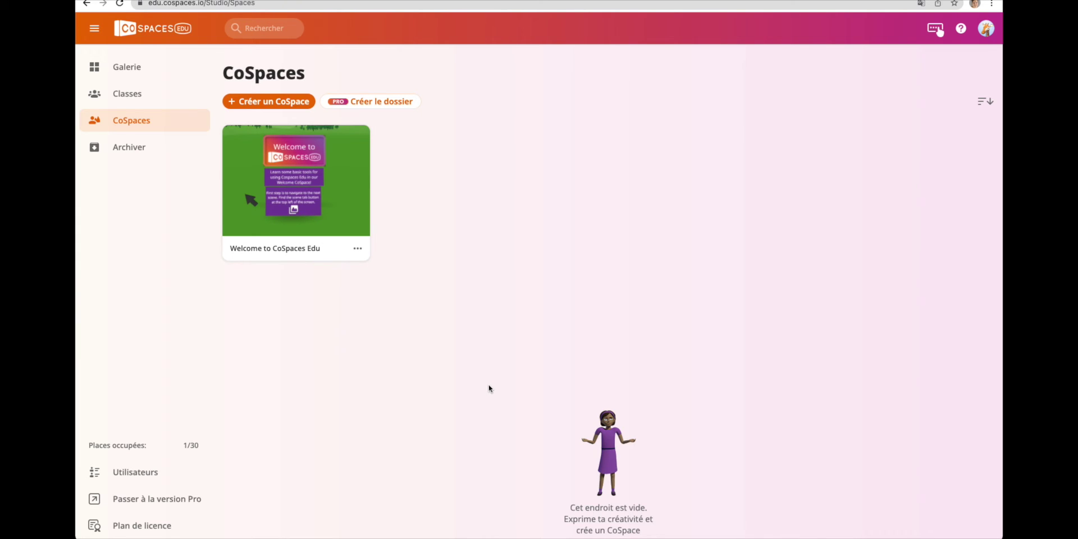
left_click(153, 504)
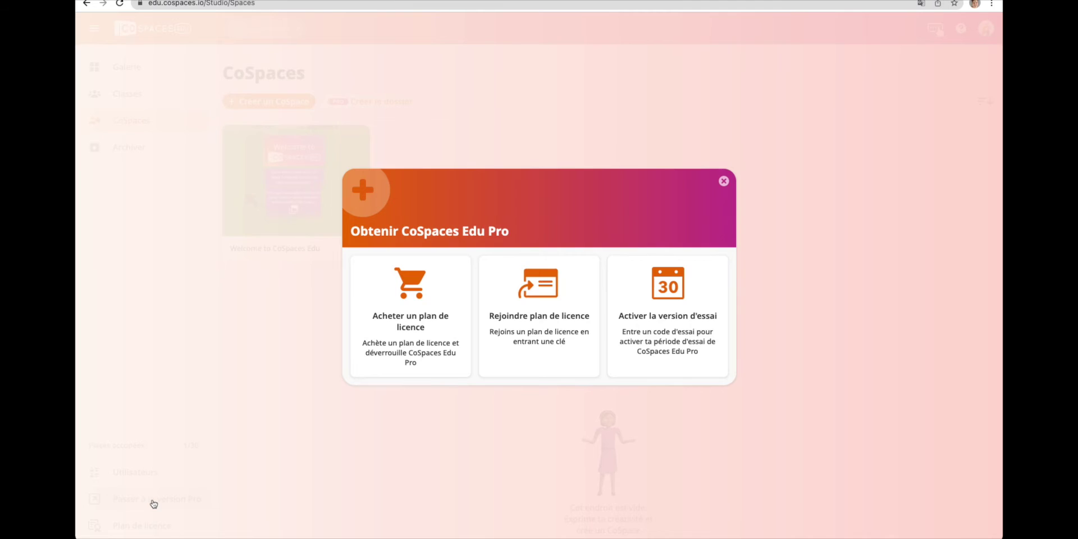
Check licence plans and joining a plan, then enter the trial code in the trial activation form.
left_click(416, 351)
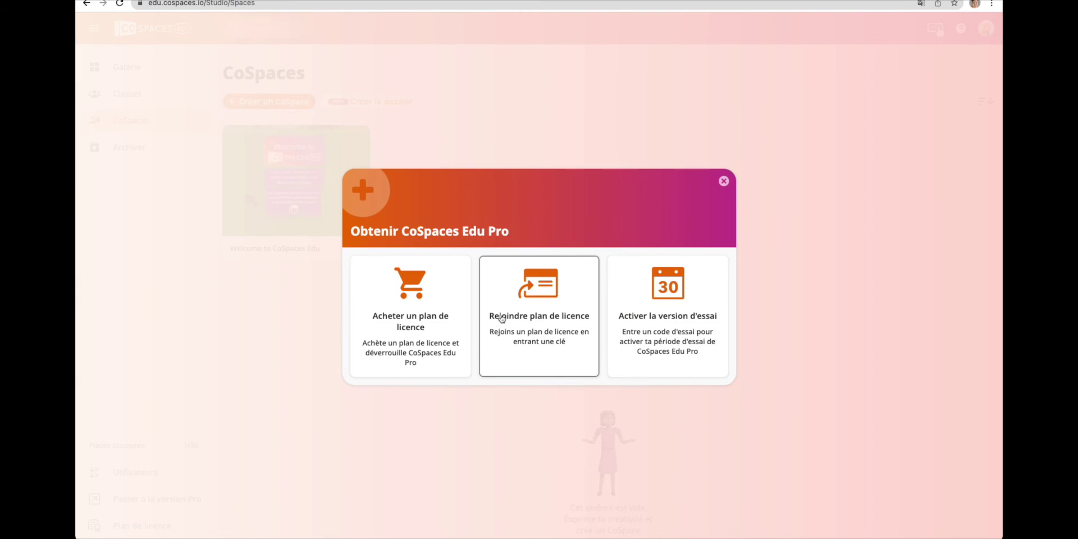
left_click(538, 320)
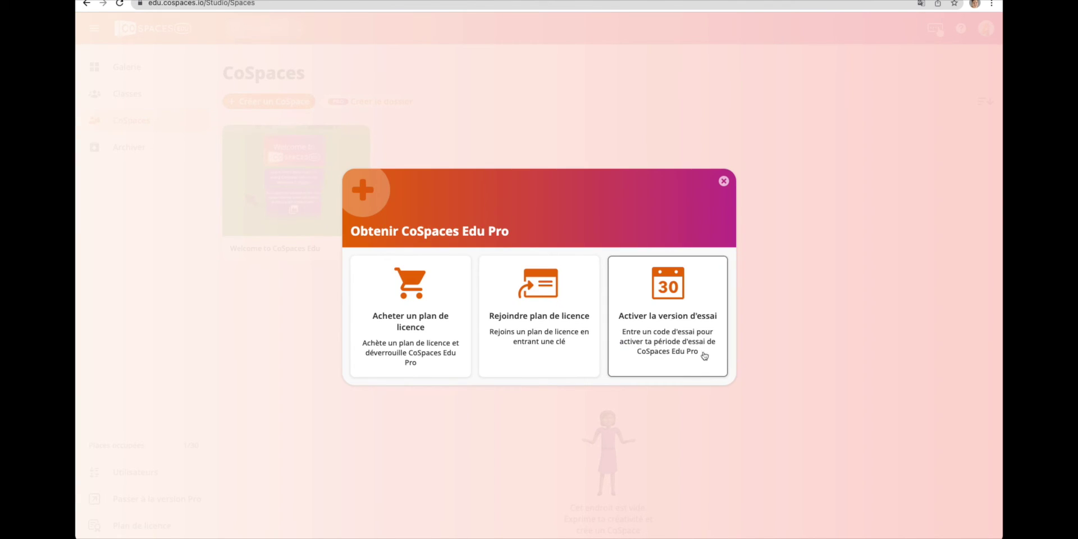
left_click(674, 363)
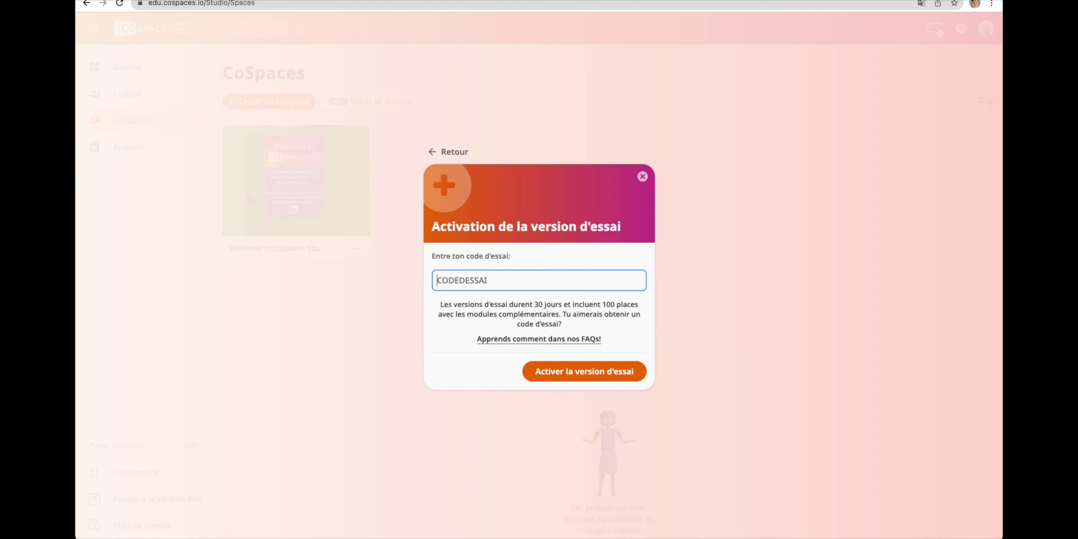
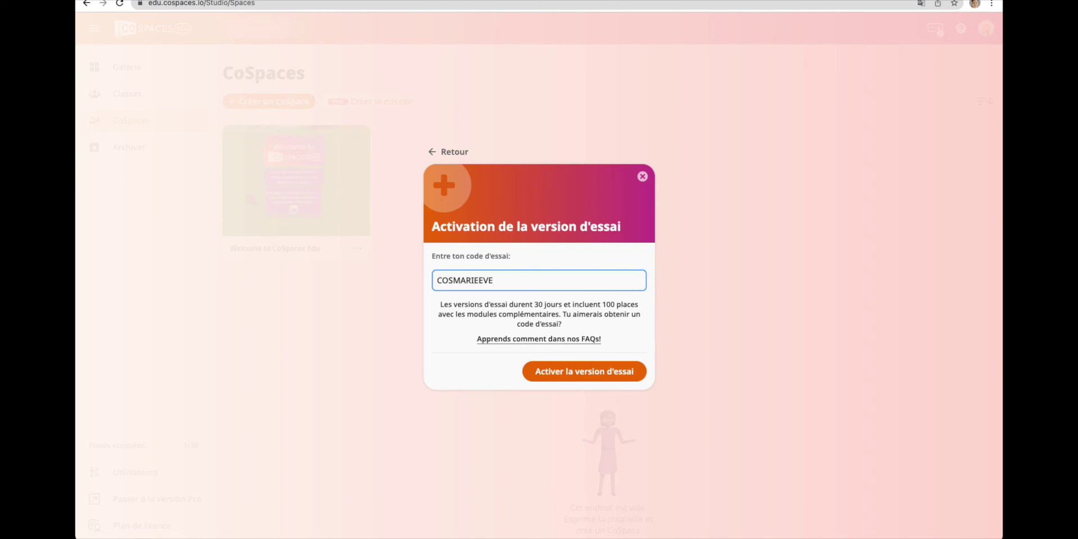